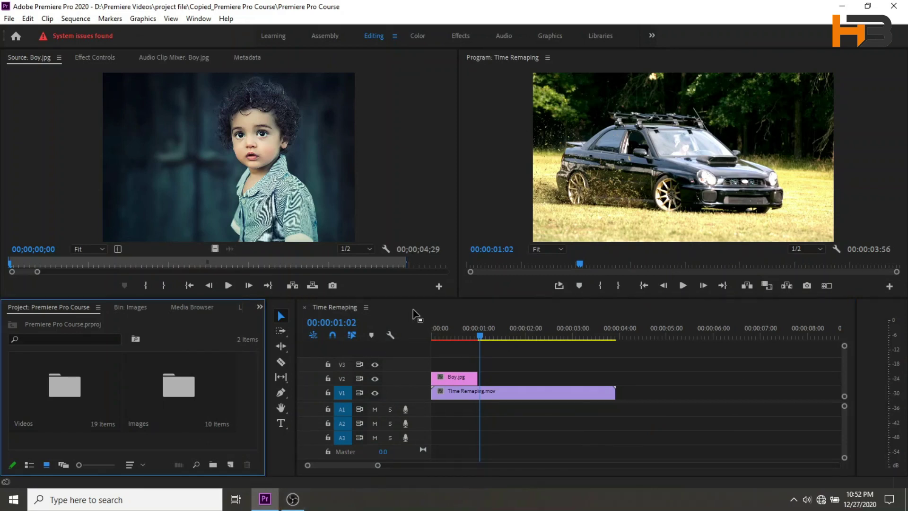
Select the Time Remaping sequence and open the Project Manager from the File menu
left_click(413, 313)
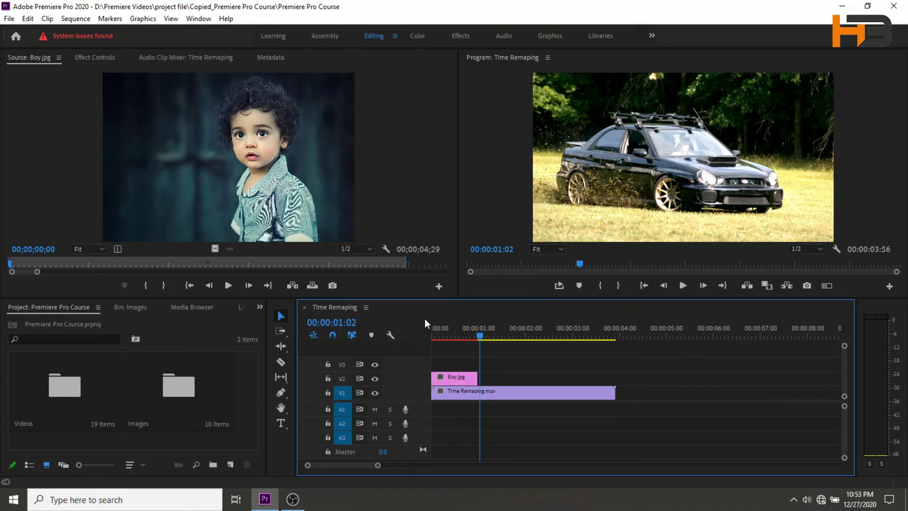
left_click(9, 19)
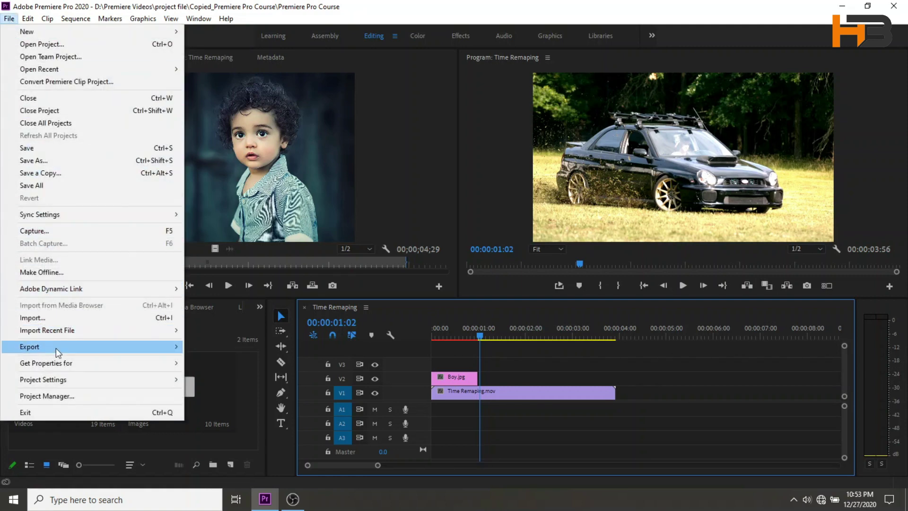
left_click(64, 396)
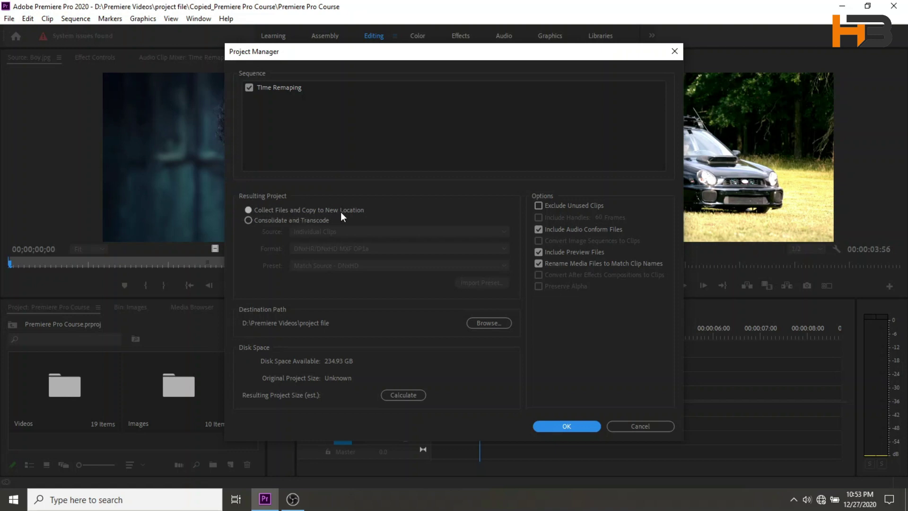
Choose 'Collect Files and Copy to New Location' and turn off Exclude Unused Clips
left_click(249, 209)
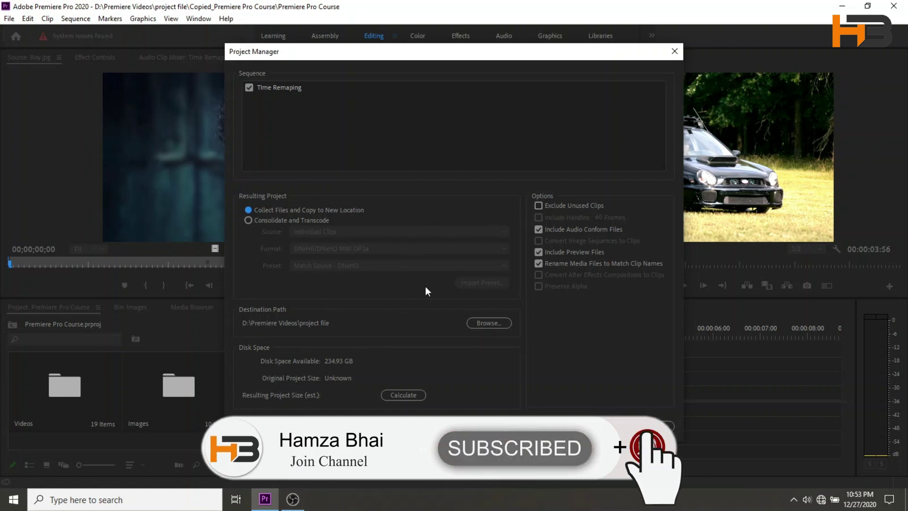
left_click(540, 205)
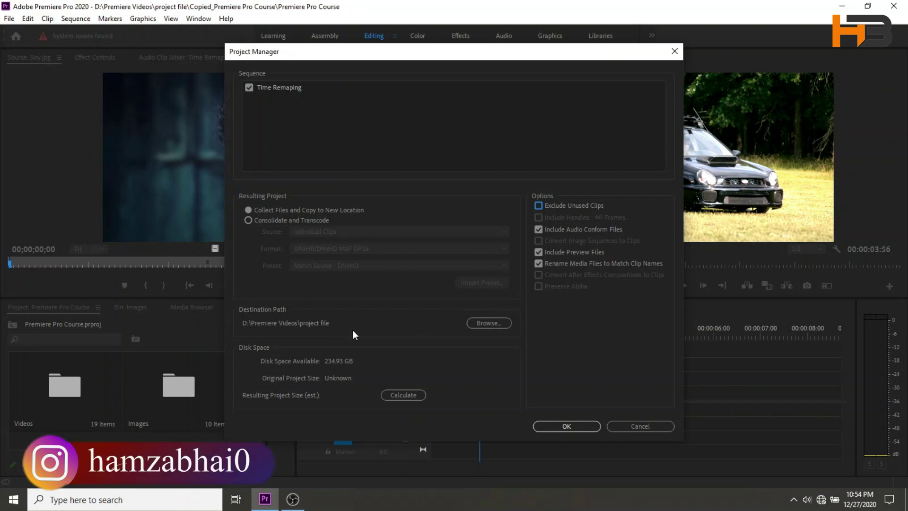
Browse to the project file folder in D:\Premiere Videos as the destination
left_click(477, 323)
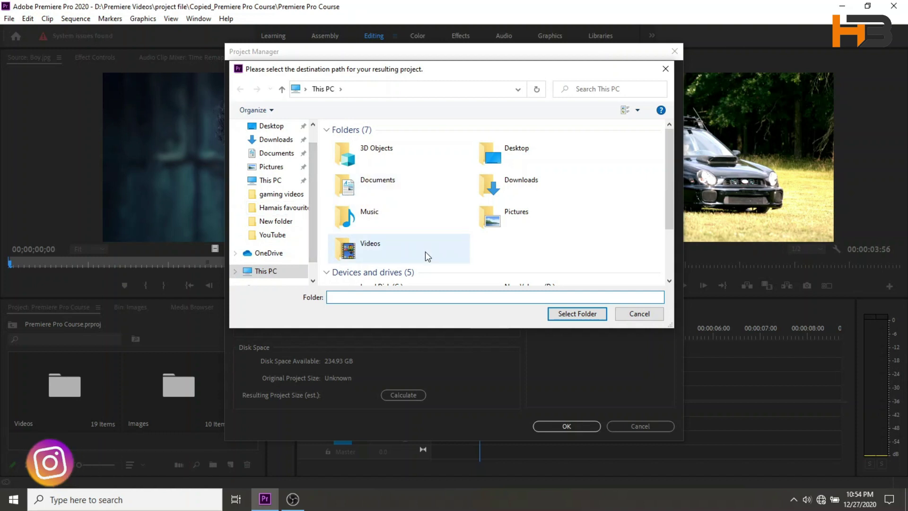
scroll(425, 256, "down", 2)
left_click(269, 273)
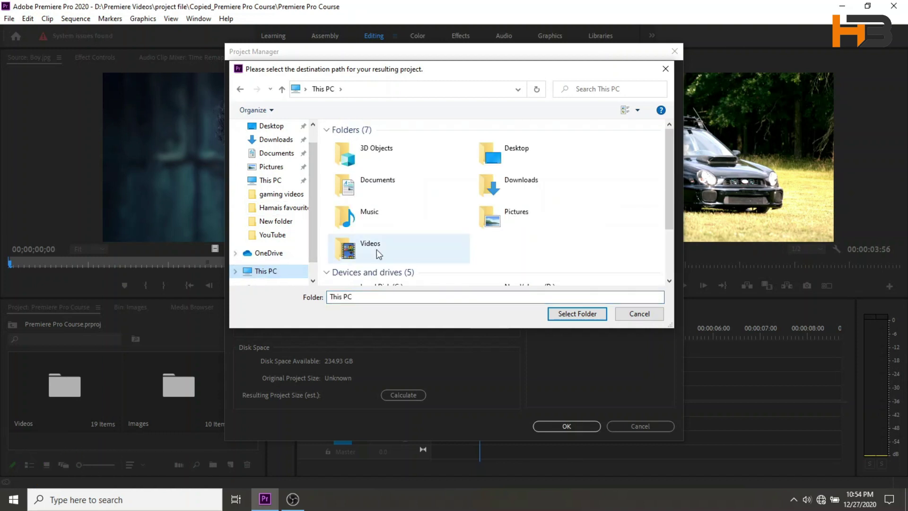
scroll(473, 246, "down", 2)
left_click(538, 218)
double_click(538, 218)
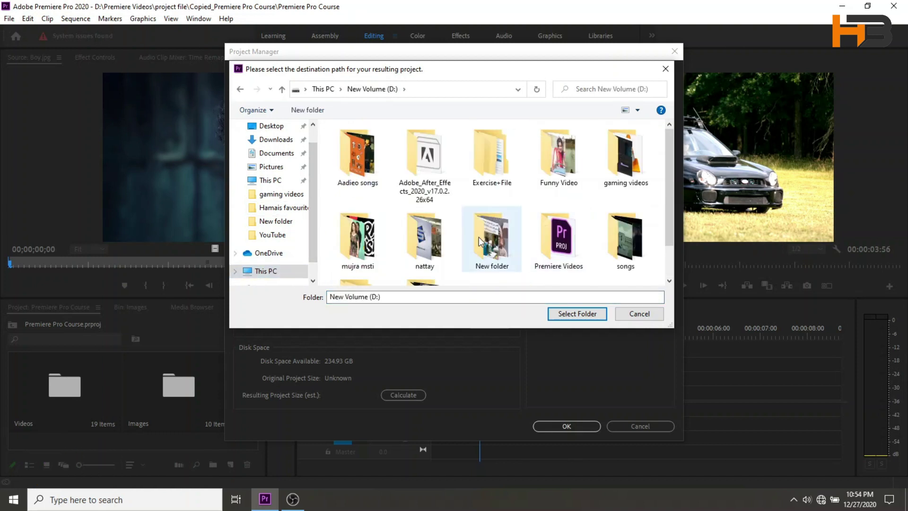
double_click(589, 240)
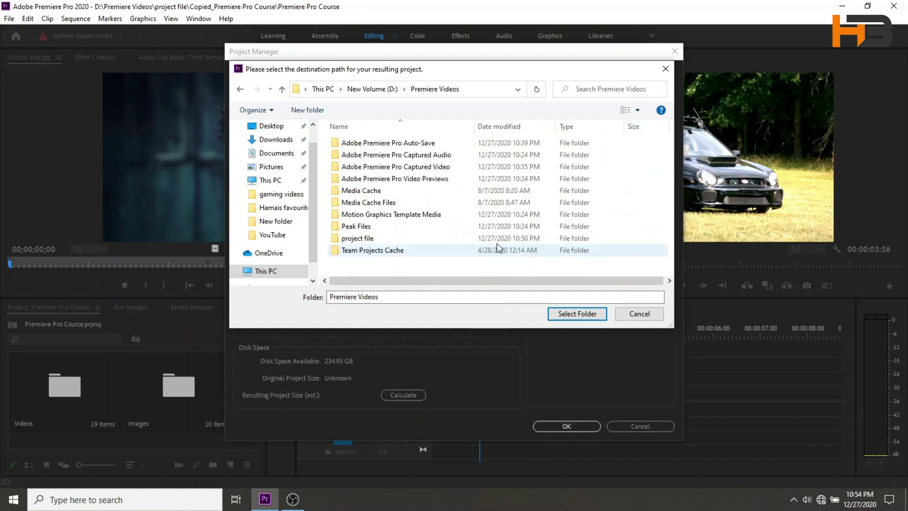
left_click(368, 238)
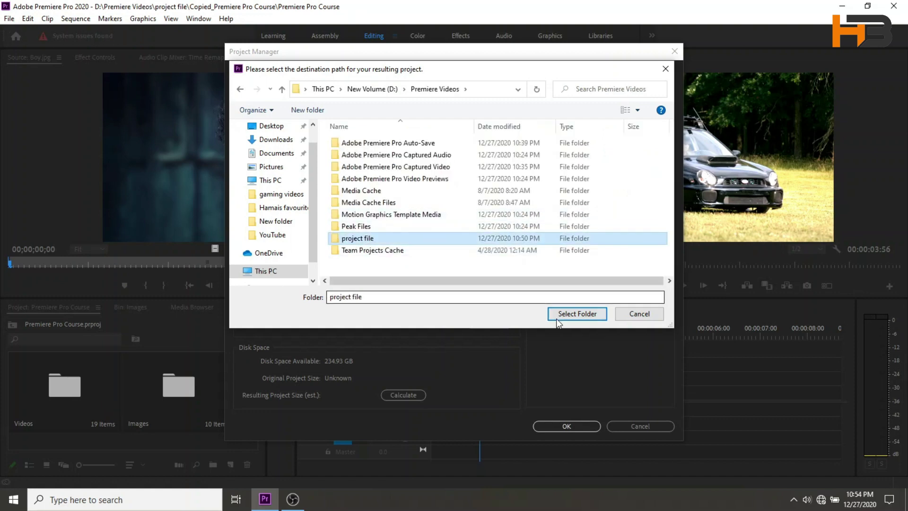
Confirm the destination, collect the project there, and close Premiere Pro
left_click(575, 314)
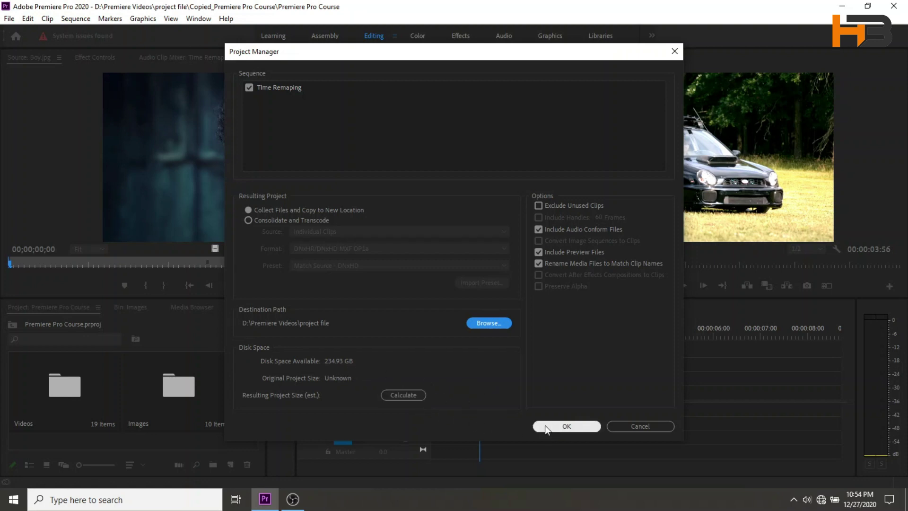
left_click(570, 425)
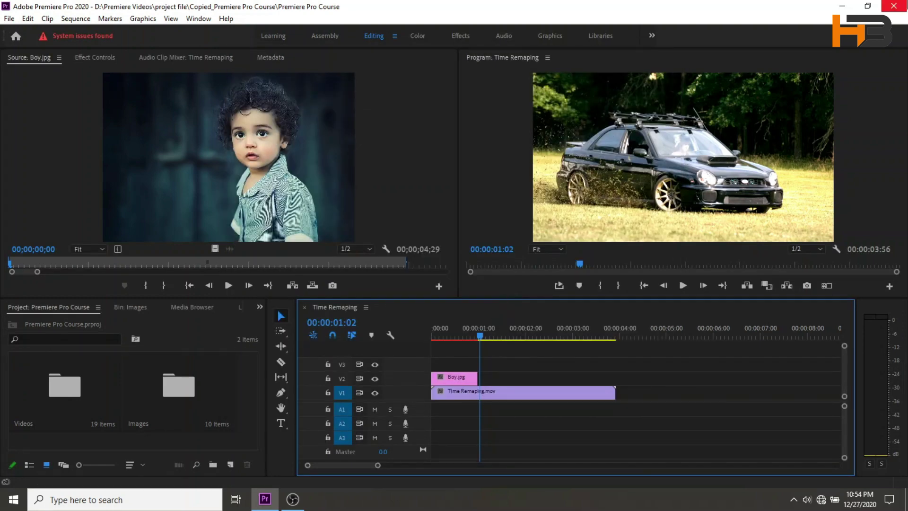
left_click(893, 5)
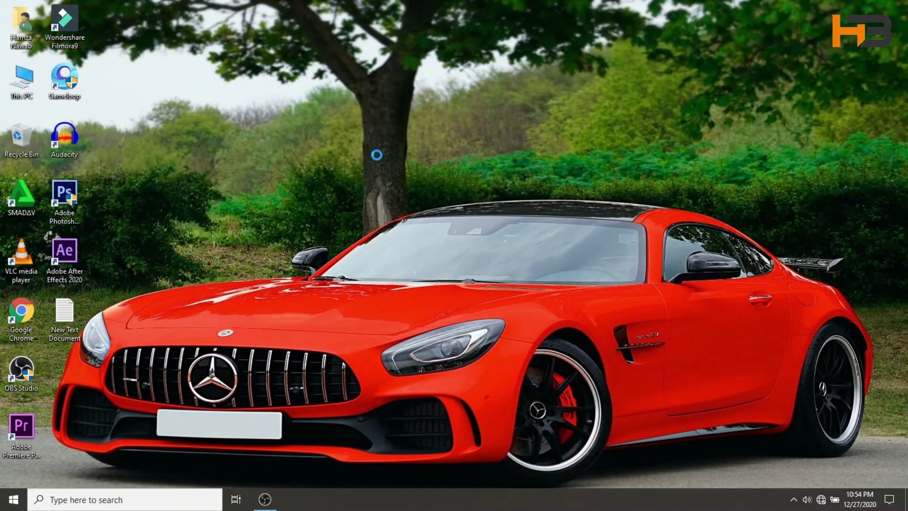
Refresh the Windows desktop
right_click(361, 137)
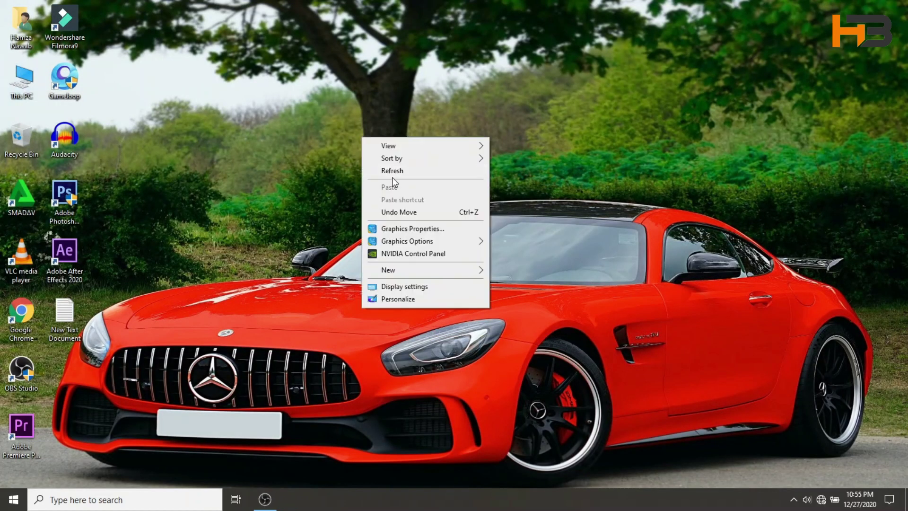
left_click(336, 145)
right_click(326, 134)
left_click(350, 169)
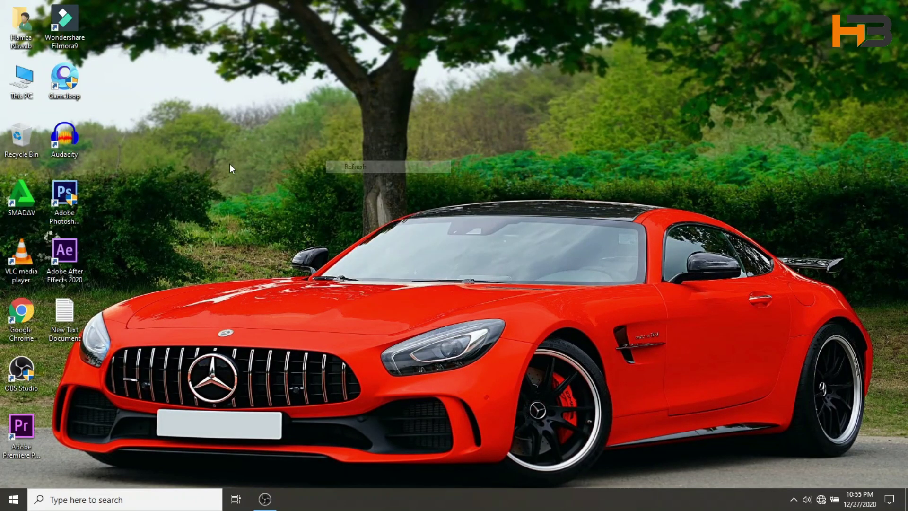
Open Premiere Pro Course from D:\Premiere Videos\project file\Copied_Premiere Pro Course
double_click(21, 83)
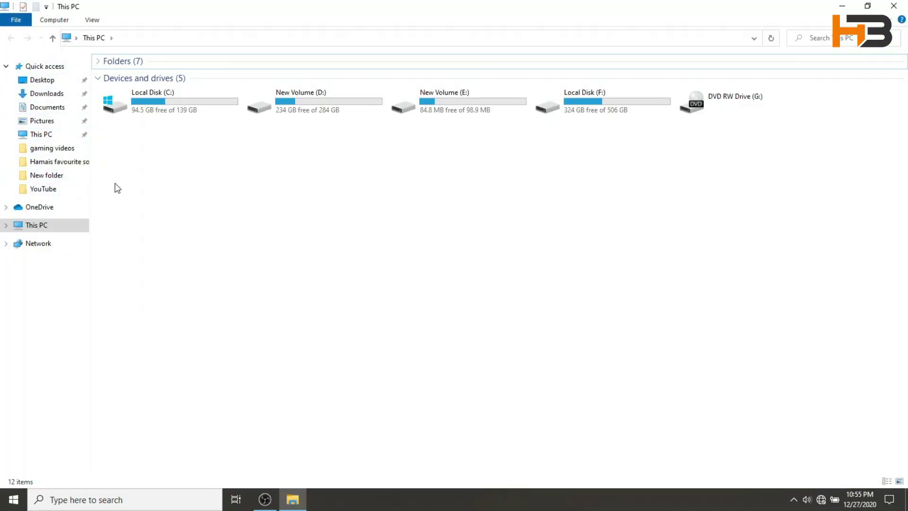
left_click(355, 109)
double_click(354, 110)
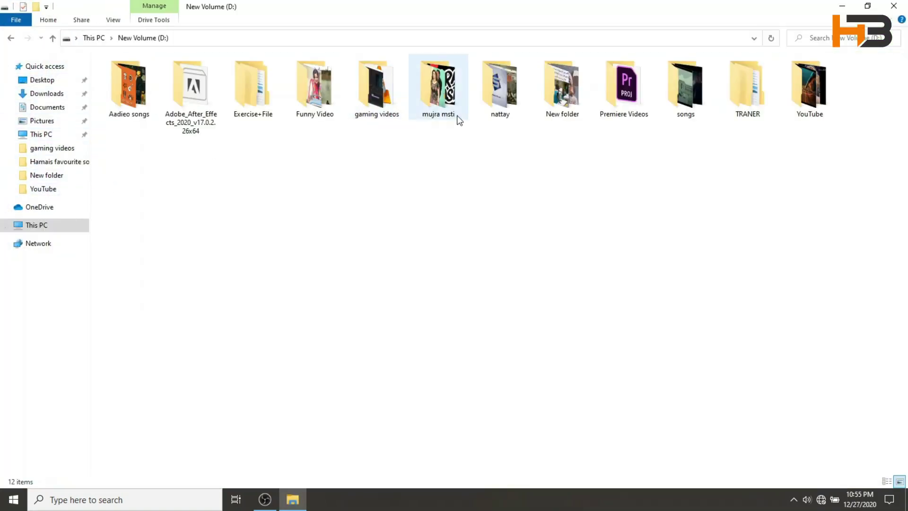
double_click(630, 108)
double_click(612, 107)
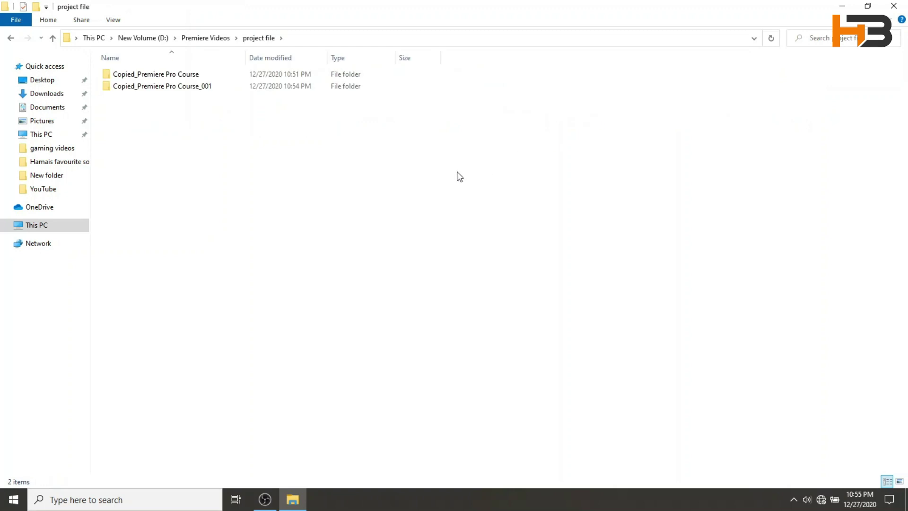
double_click(175, 75)
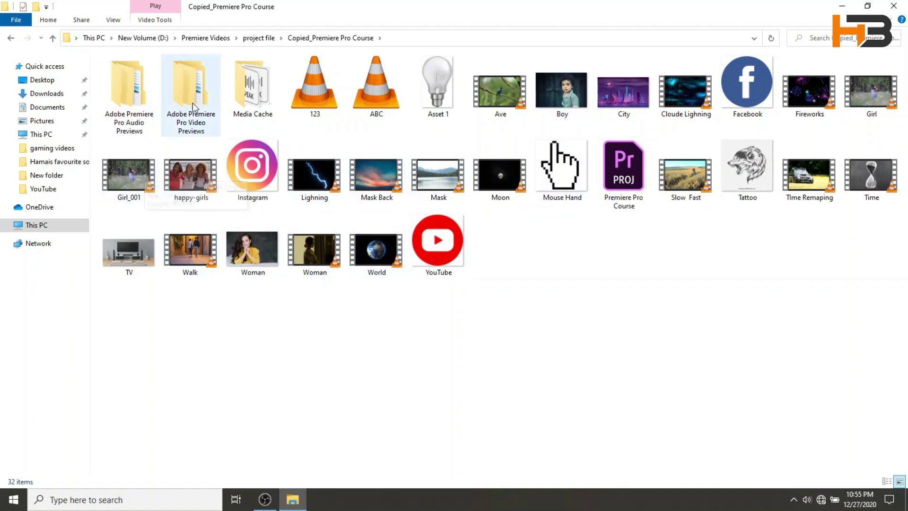
double_click(621, 194)
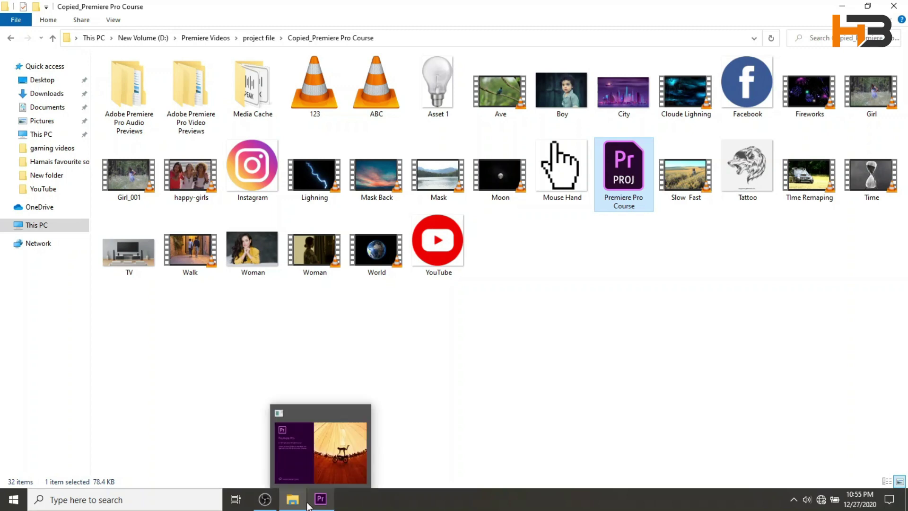
Check the reopened project's Images bin, previewing Boy.jpg in the source monitor
left_click(337, 416)
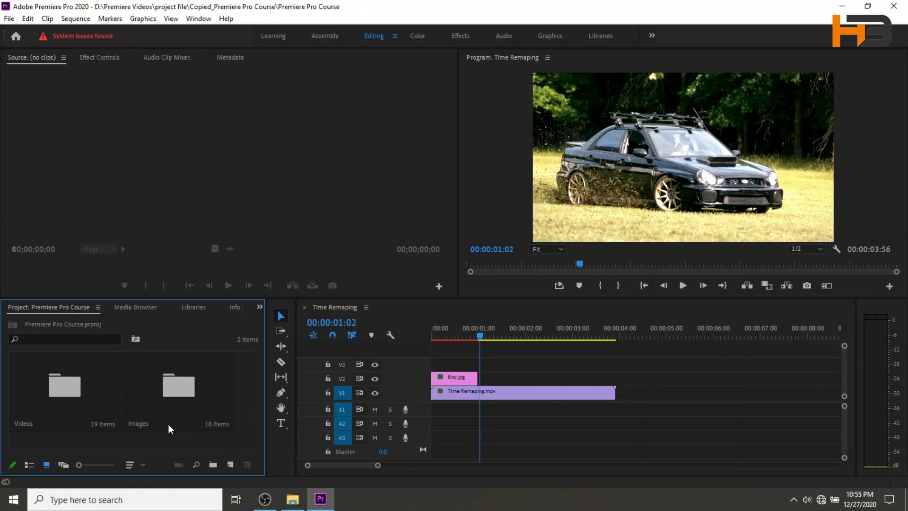
left_click(148, 413)
double_click(147, 413)
scroll(113, 439, "down", 5)
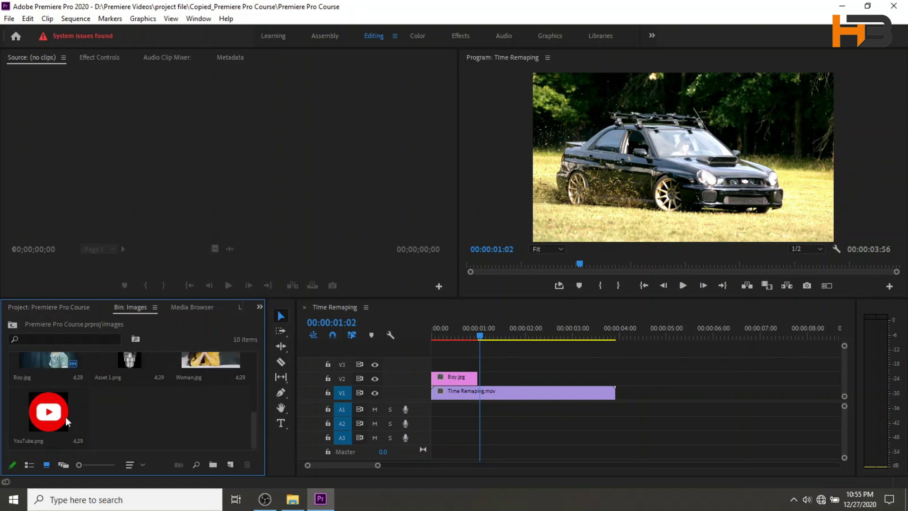
double_click(54, 361)
left_click(13, 326)
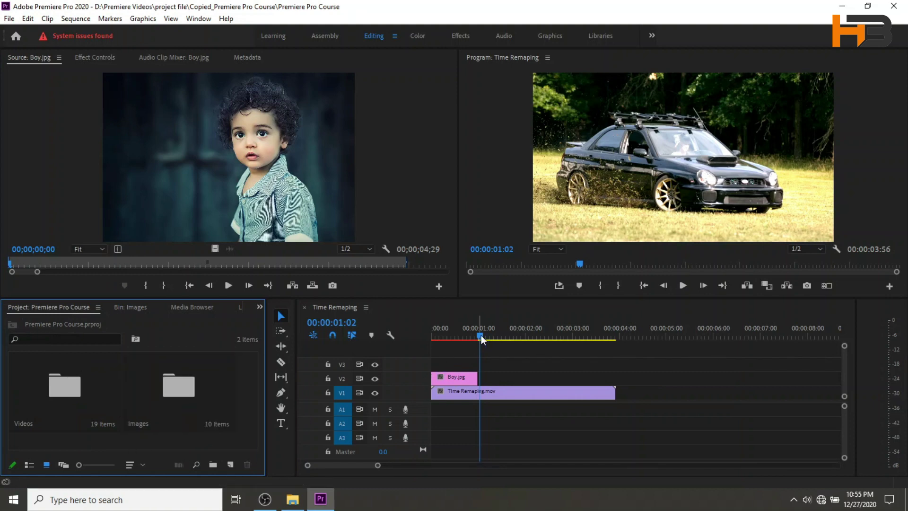
Scrub the Time Remaping sequence, then show the File > Export submenu
mouse_move(480, 335)
left_mouse_down()
mouse_move(501, 337)
mouse_move(482, 339)
left_mouse_up()
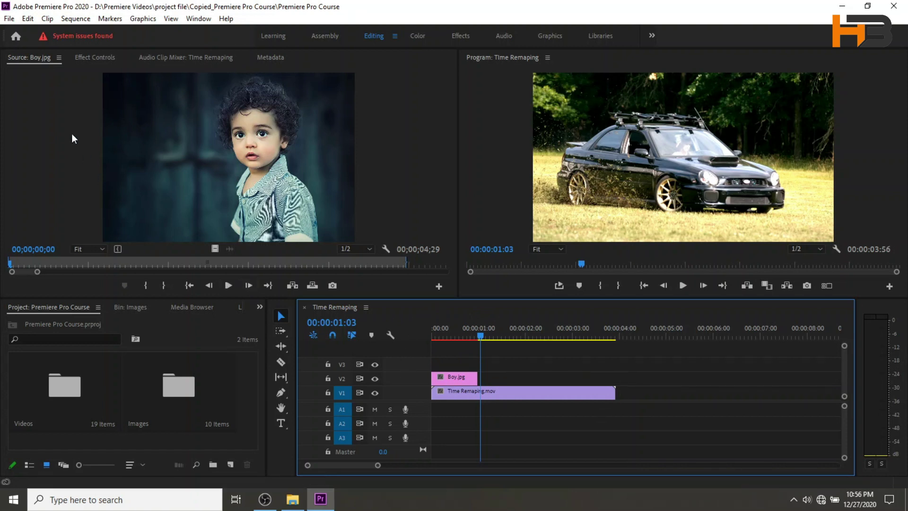
left_click(7, 20)
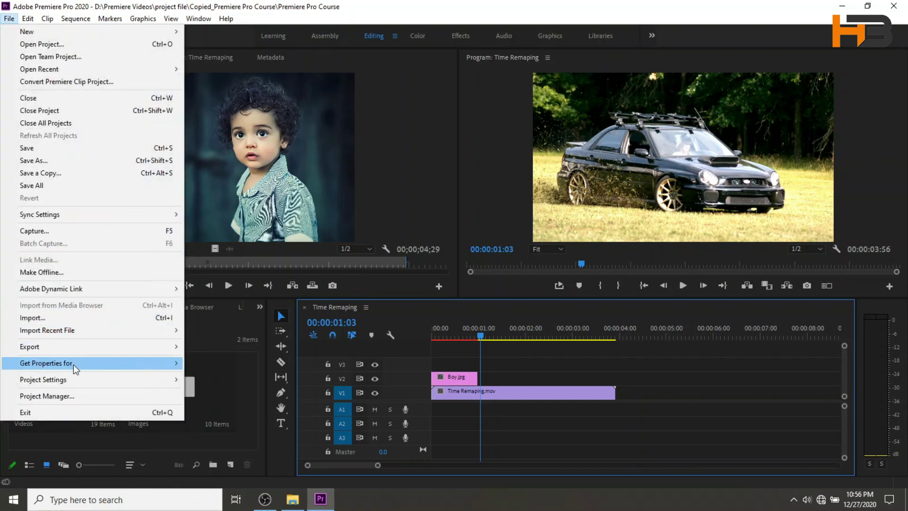
mouse_move(87, 346)
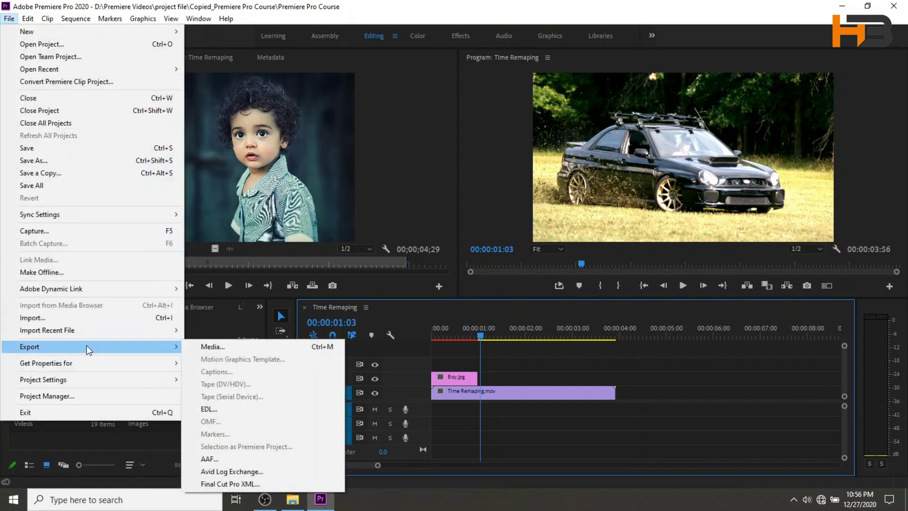
Open Export Media settings, leaving Match Sequence Settings off so H.264 stays the format
left_click(218, 348)
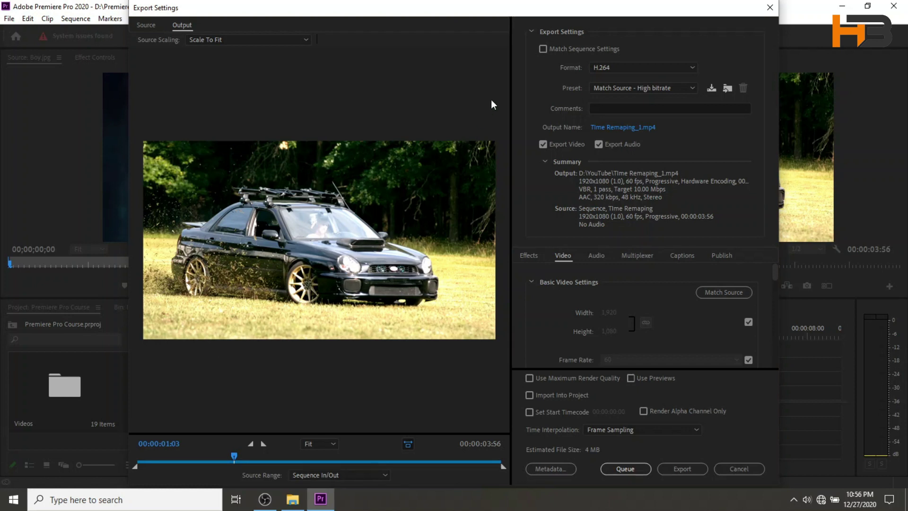
left_click(543, 48)
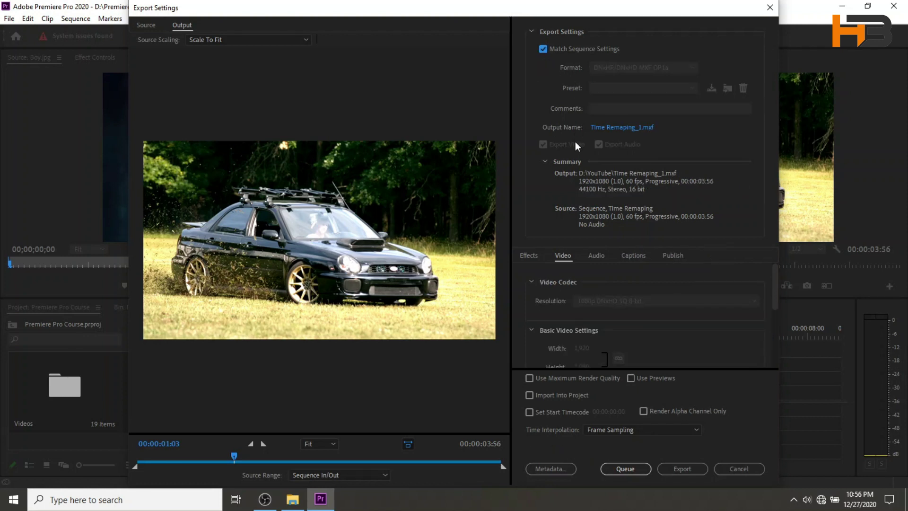
left_click(543, 49)
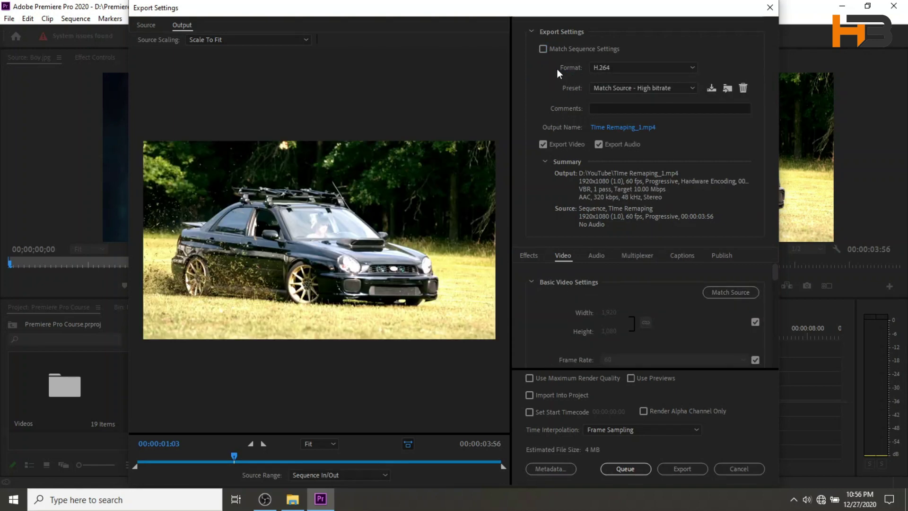
left_click(640, 69)
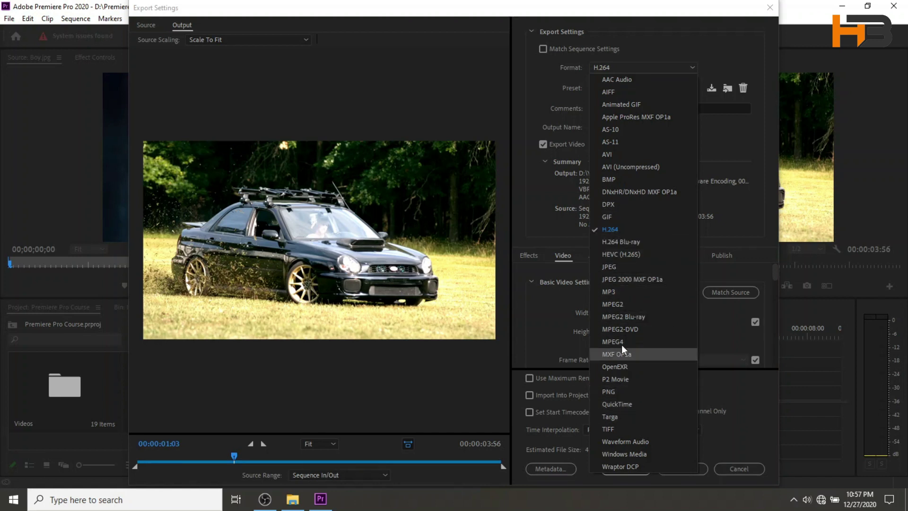
Keep H.264 and choose the YouTube 1080p Full HD preset
left_click(626, 232)
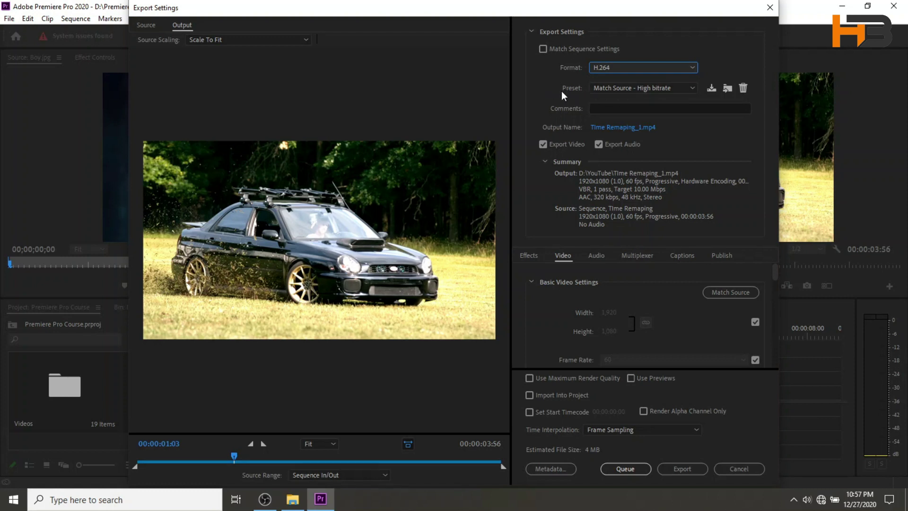
left_click(620, 90)
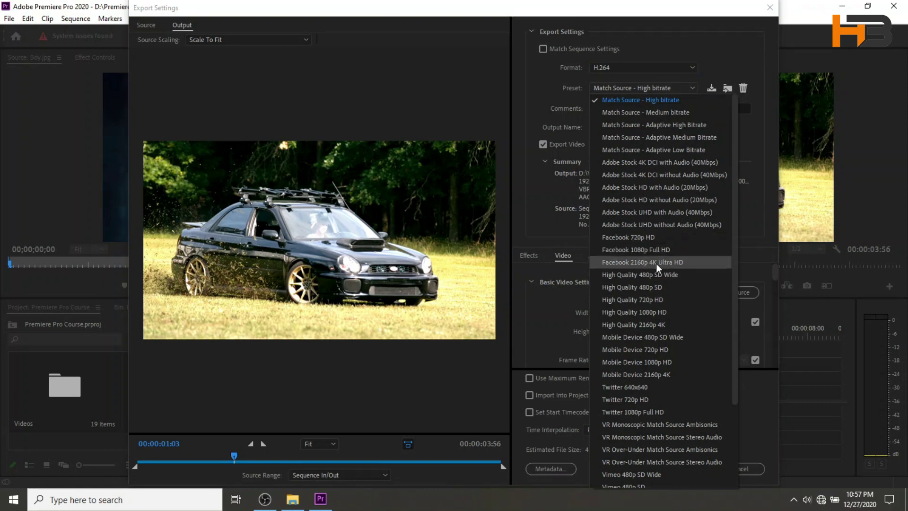
scroll(623, 368, "down", 3)
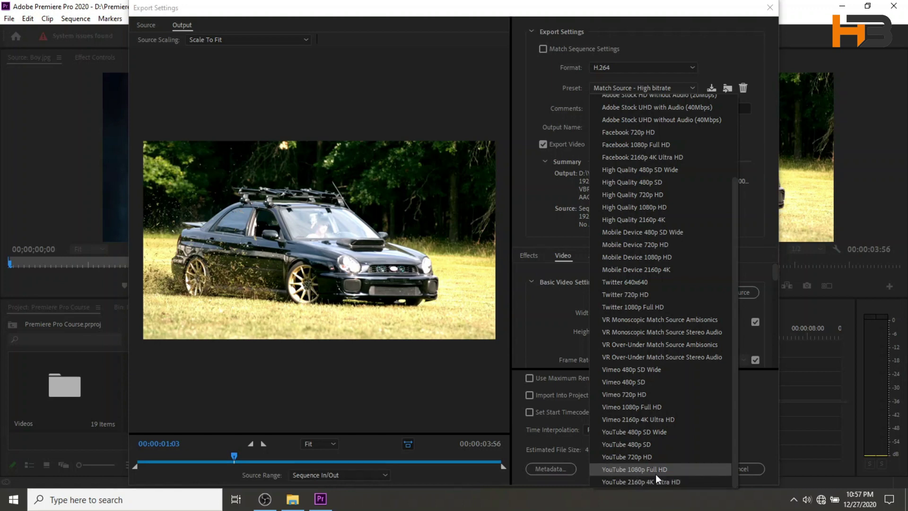
left_click(629, 469)
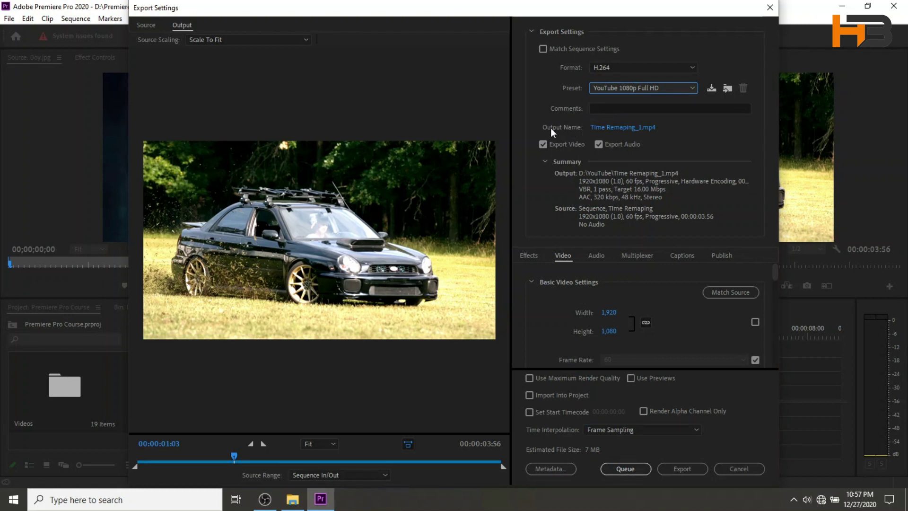
Name the output 'slomo car' and save it in the D:\YouTube folder
left_click(626, 126)
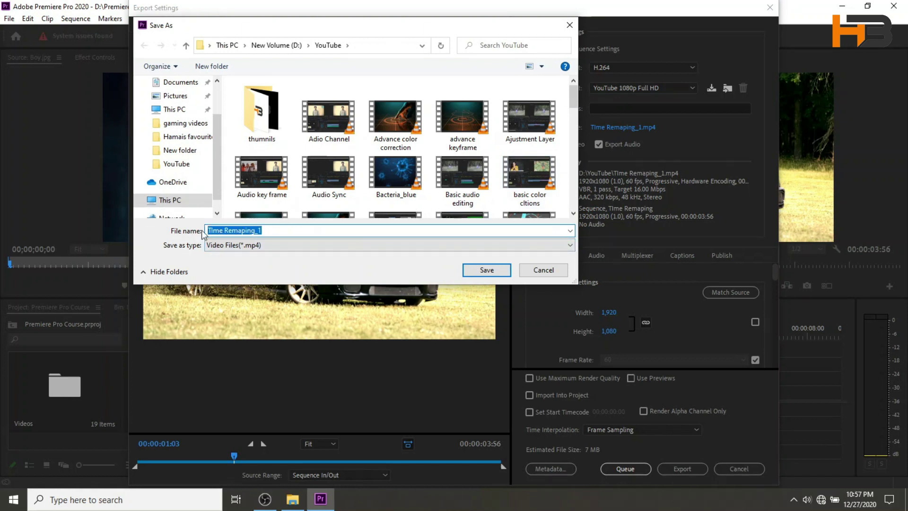
type("slomo car")
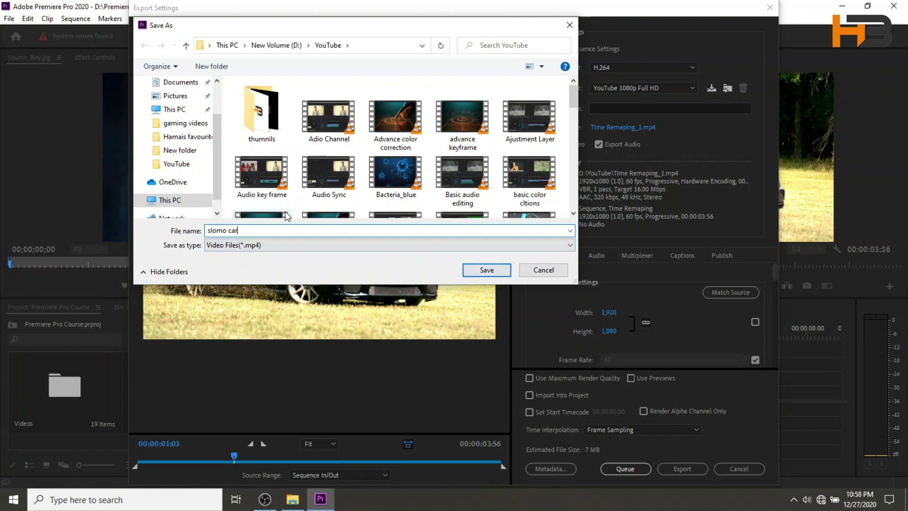
left_click(188, 165)
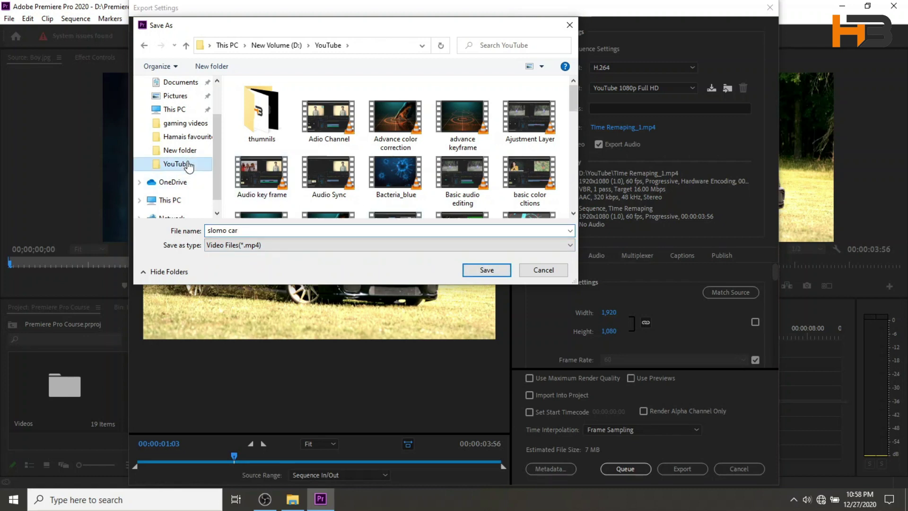
left_click(488, 270)
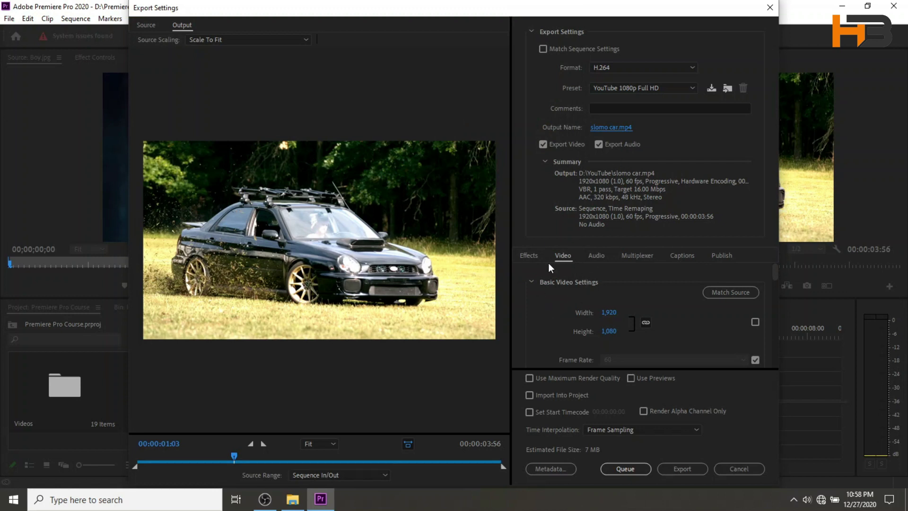
Enable Use Maximum Render Quality and export slomo car.mp4
scroll(555, 323, "down", 1)
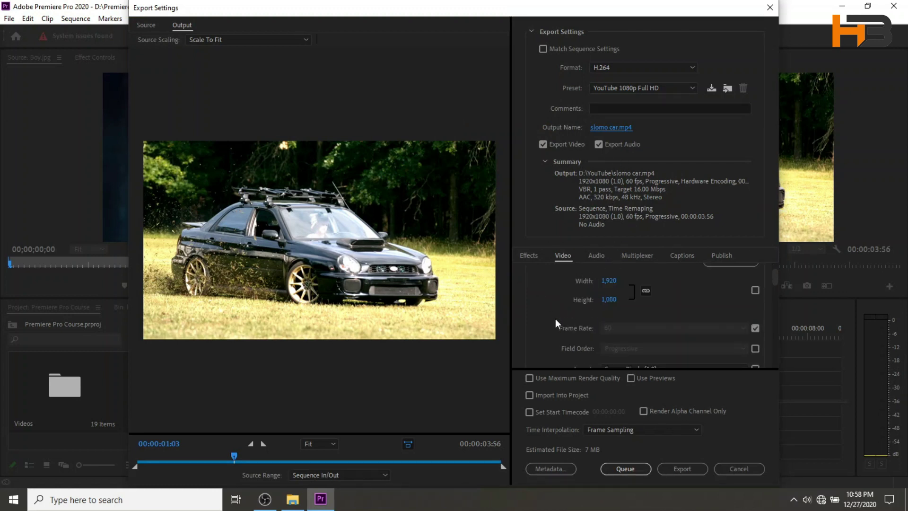
scroll(555, 323, "down", 1)
scroll(555, 323, "up", 2)
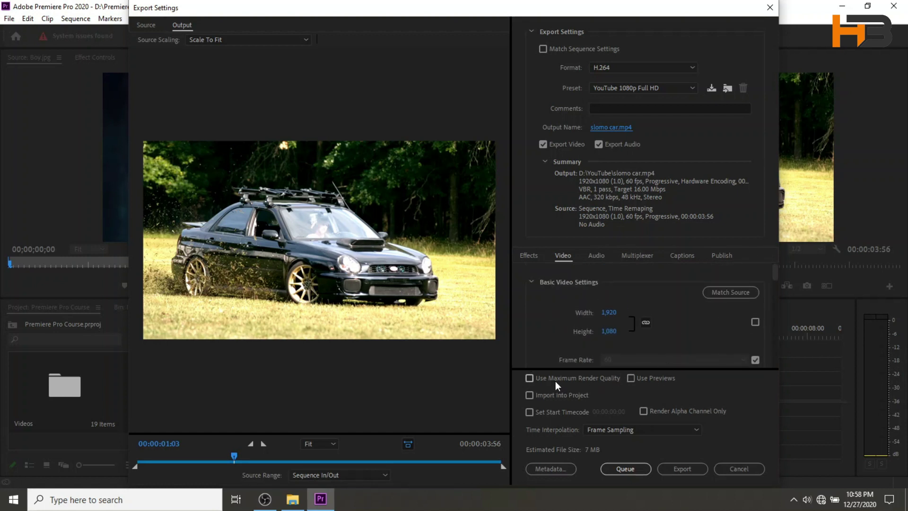
left_click(529, 378)
left_click(687, 469)
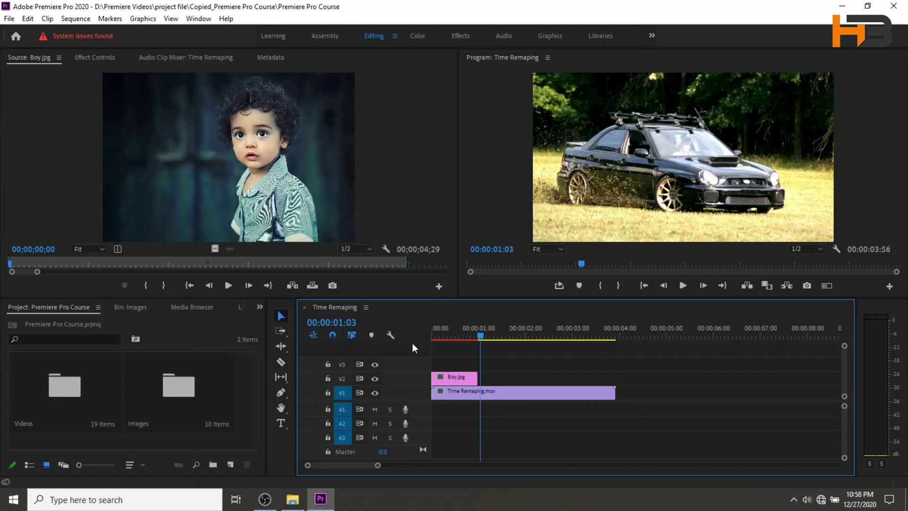
Minimize Premiere and open D:\YouTube through This PC to find the slomo car video
left_click(854, 5)
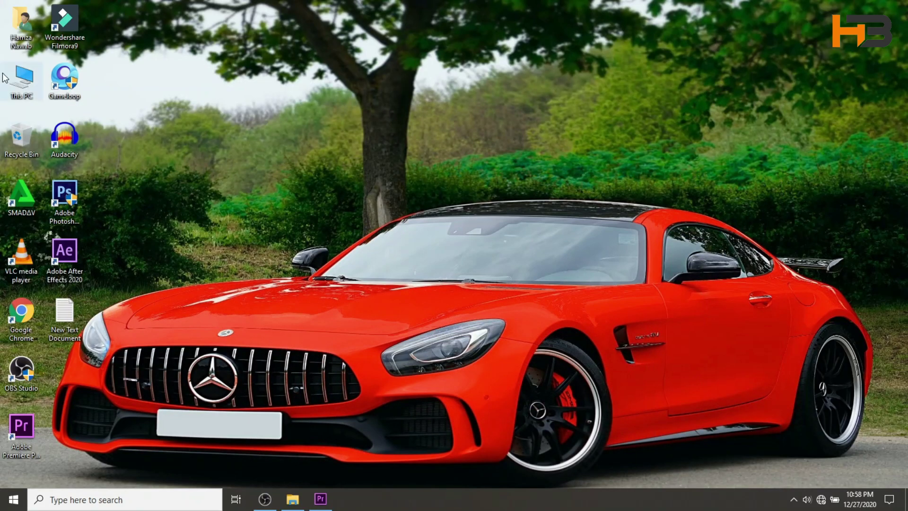
double_click(15, 85)
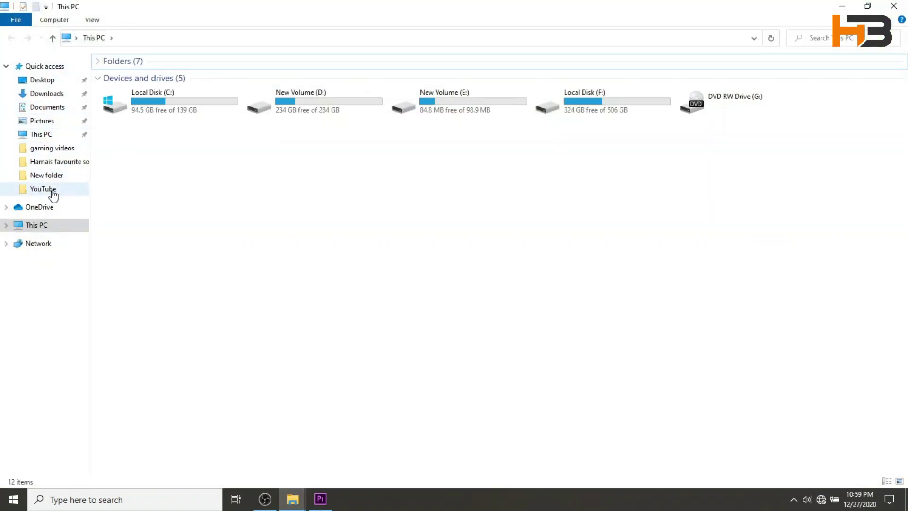
left_click(51, 189)
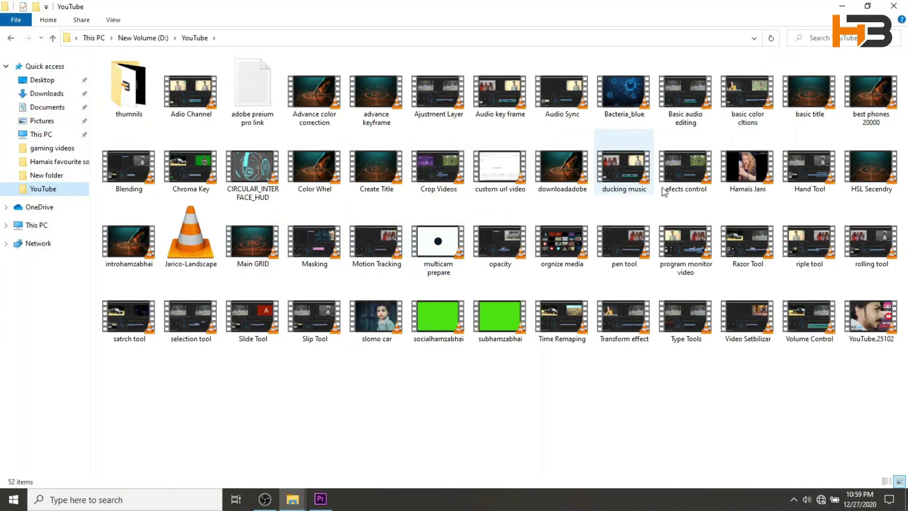
left_click(129, 316)
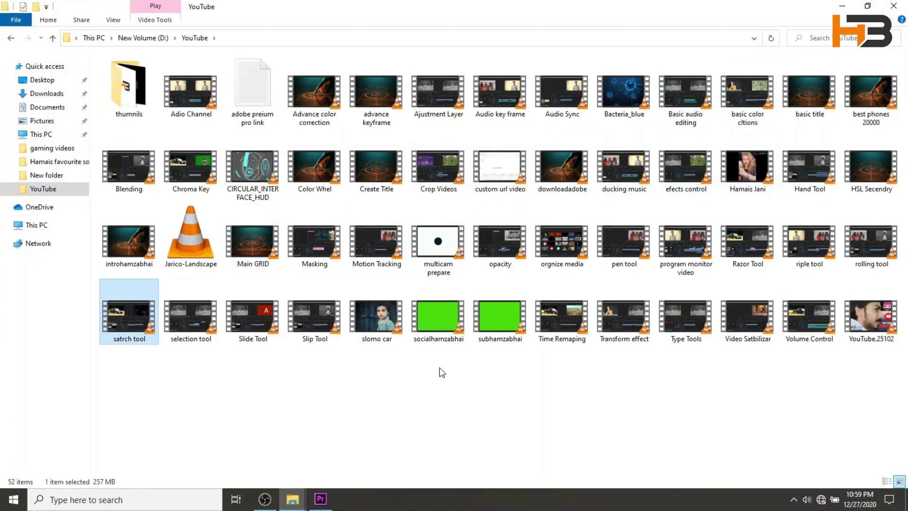
Watch slomo car.mp4 full screen in VLC, then close VLC
double_click(376, 321)
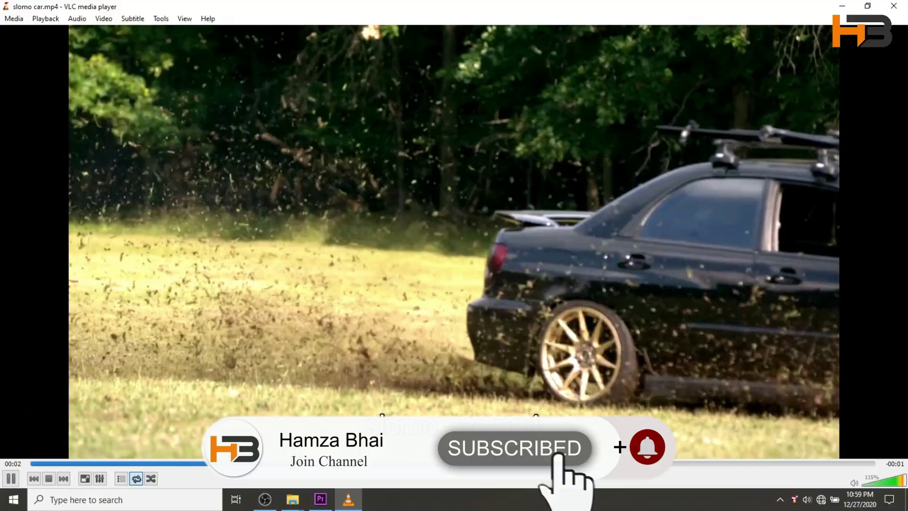
double_click(330, 317)
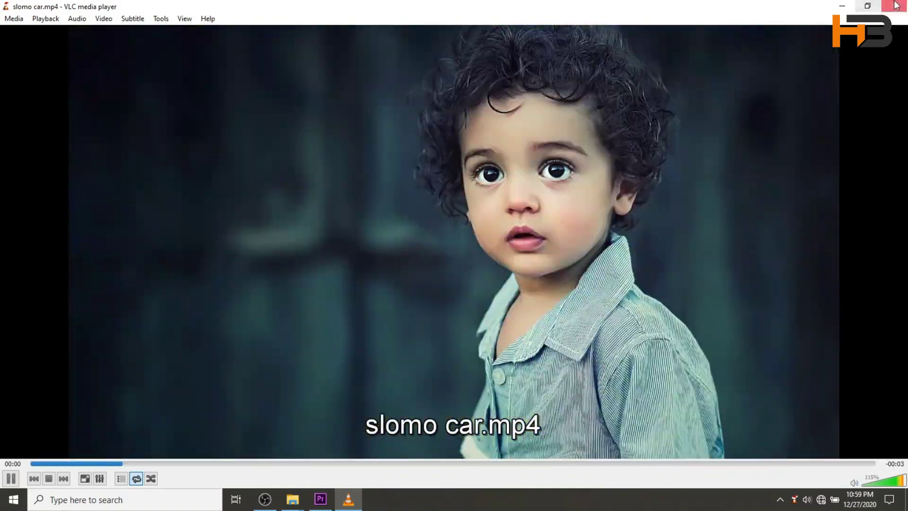
left_click(893, 5)
Leave the D:\YouTube folder and bring Premiere Pro's Time Remaping project back to the front
left_click(486, 434)
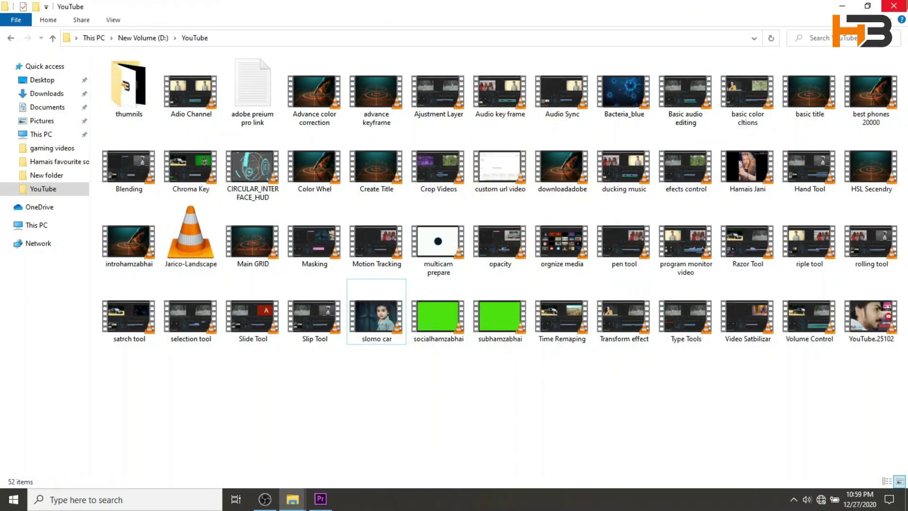
key("super+d")
left_click(320, 499)
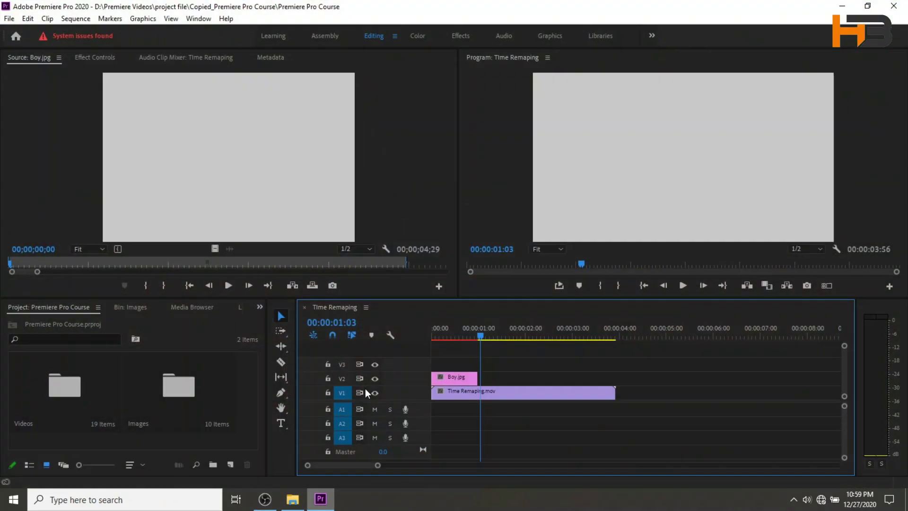